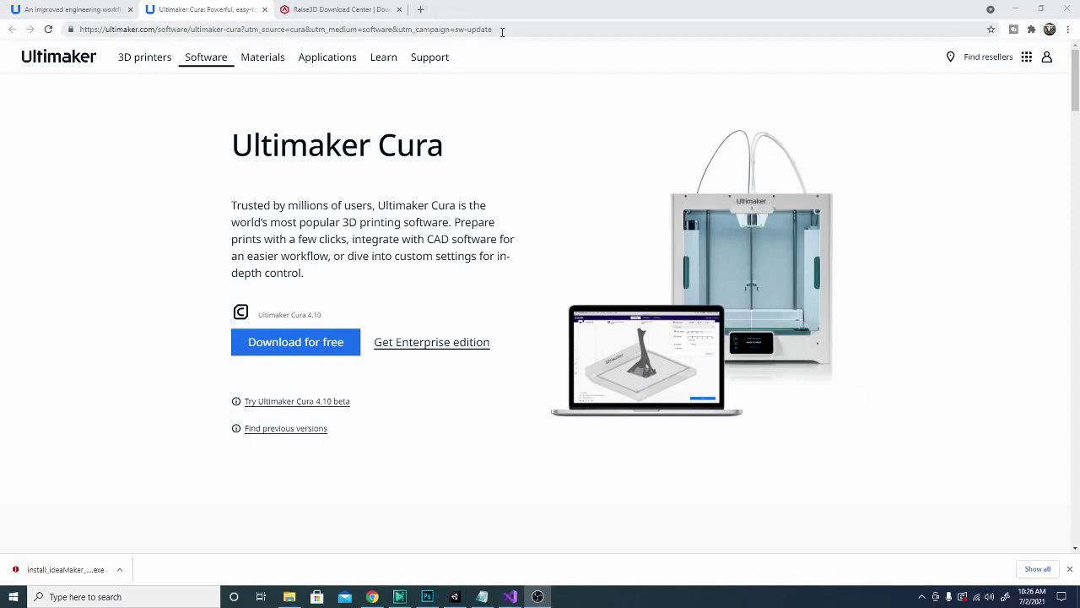
Switch to Chrome, open the enterprise software page on the Ultimaker site, and look over its overview.
left_click_drag(502, 32, 1, 51)
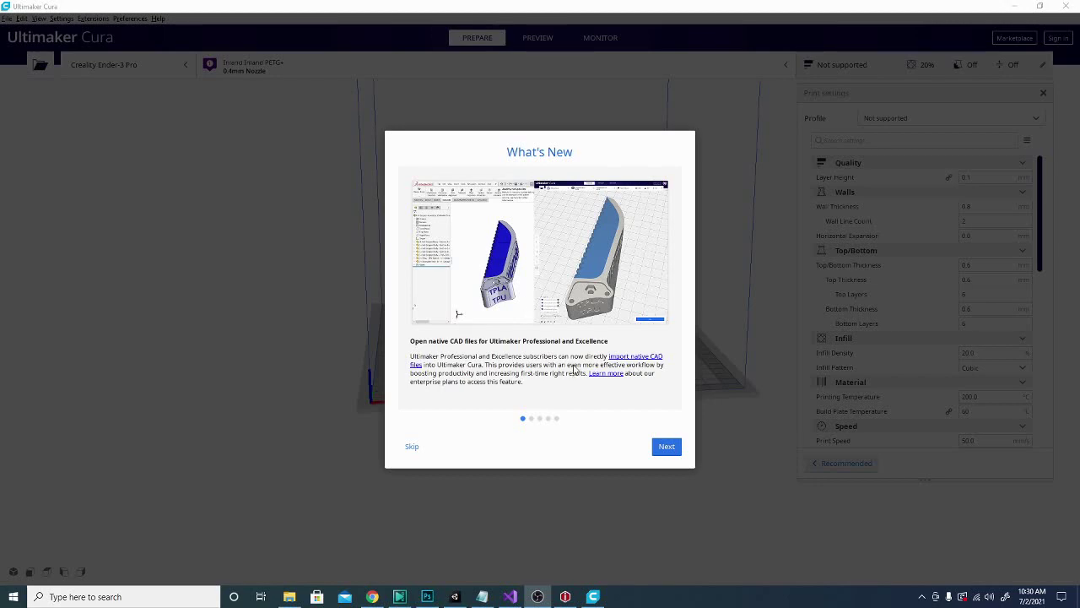
left_click(372, 597)
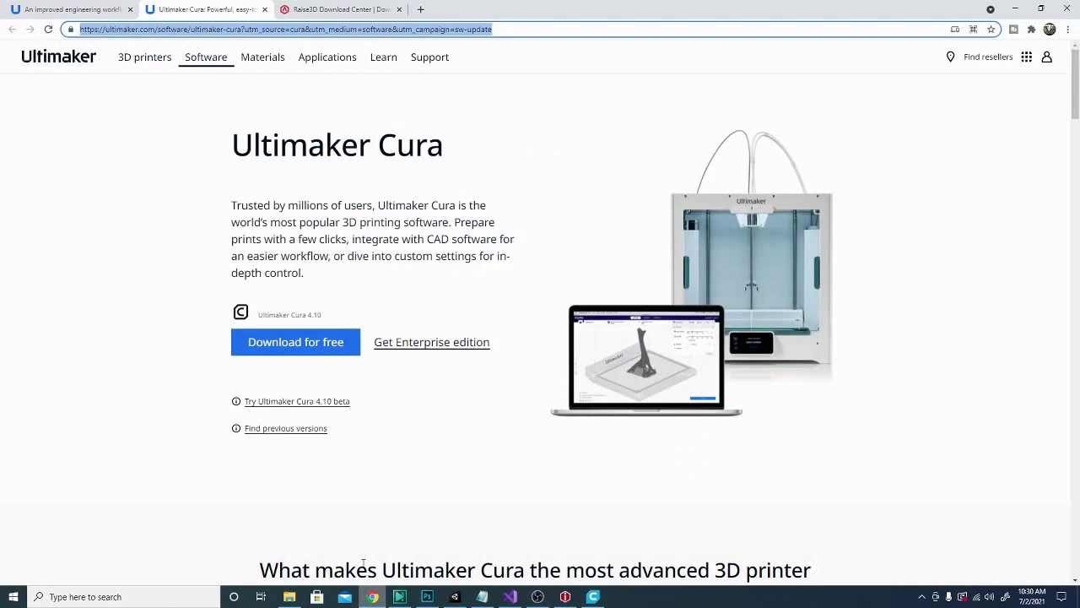
scroll(447, 262, "down", 2)
left_click(417, 235)
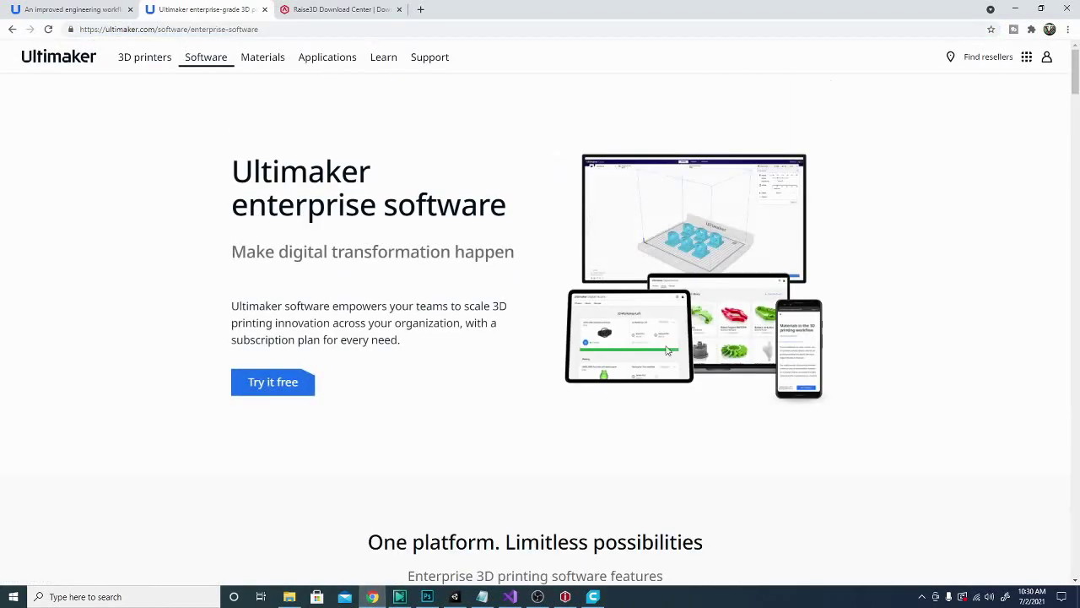
scroll(417, 236, "down", 2)
scroll(380, 194, "up", 2)
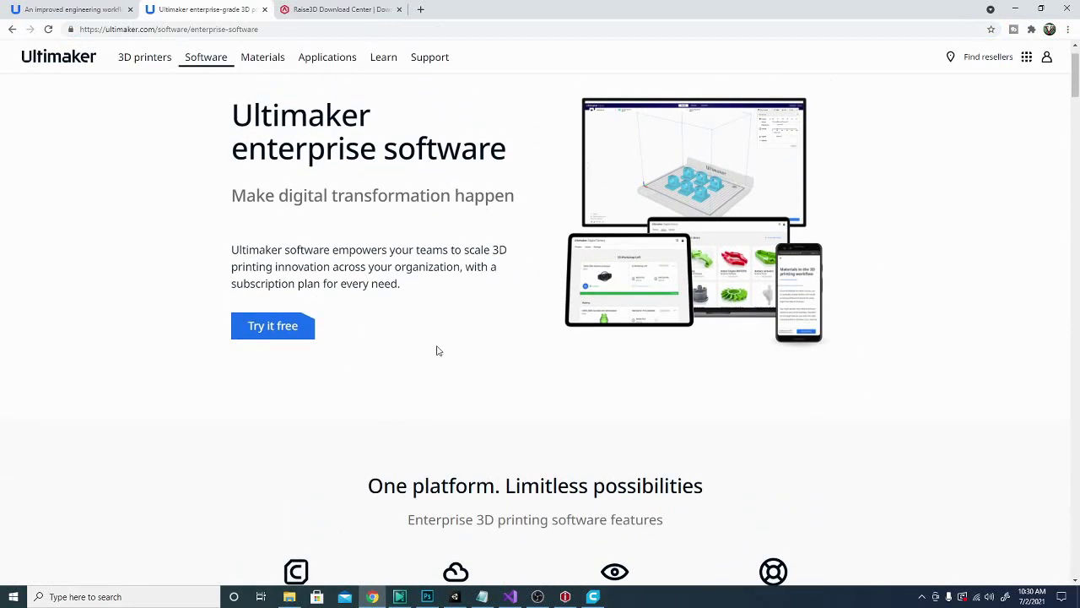
scroll(451, 353, "up", 1)
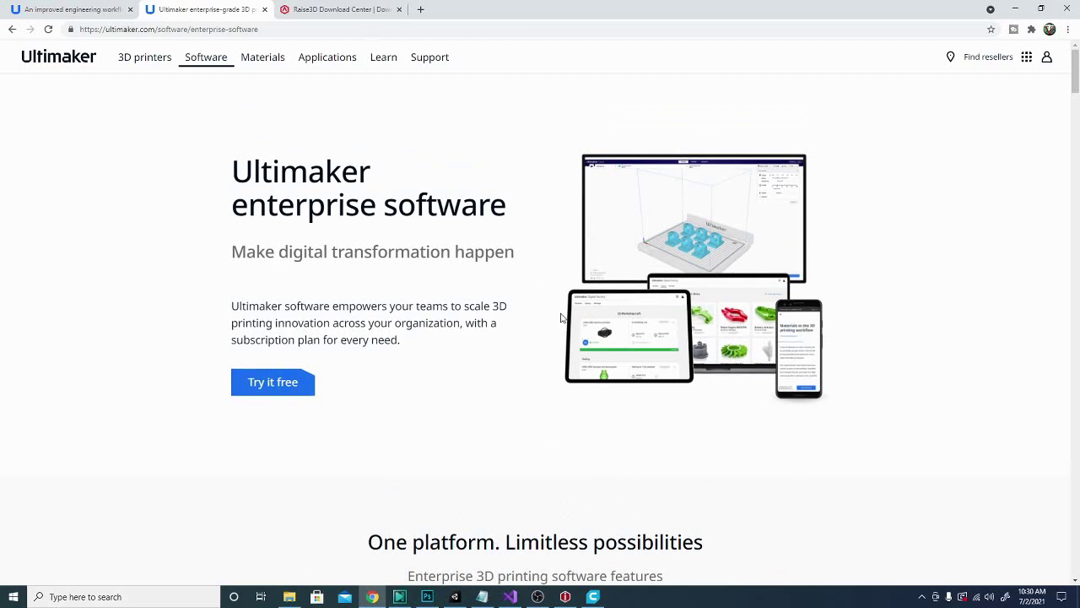
Switch back to Ultimaker Cura and go through the What's New slides up to the Learn more slide.
left_click(595, 599)
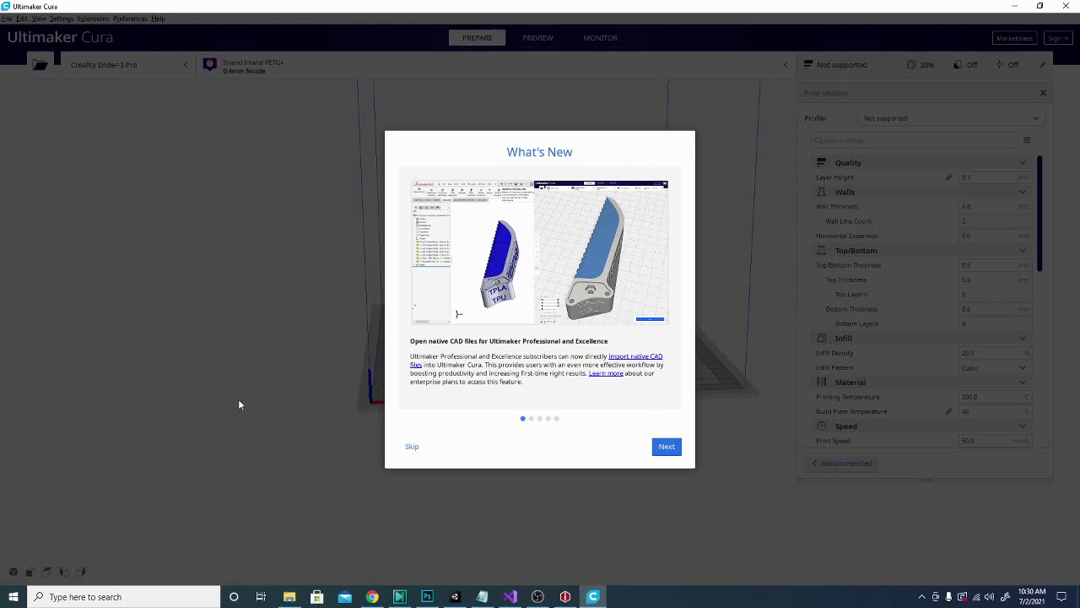
left_click(667, 446)
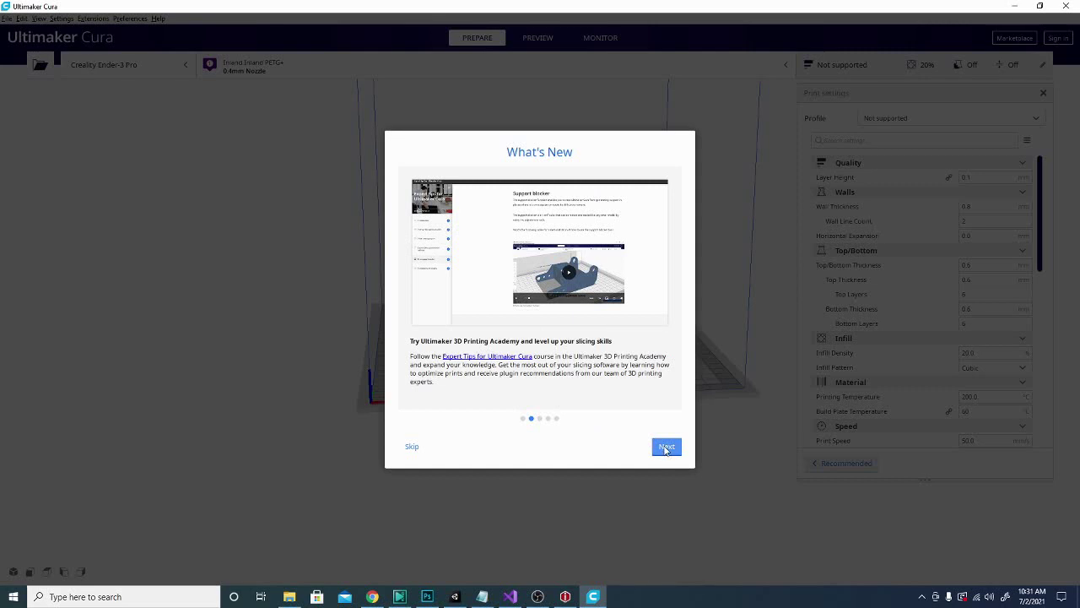
left_click(666, 449)
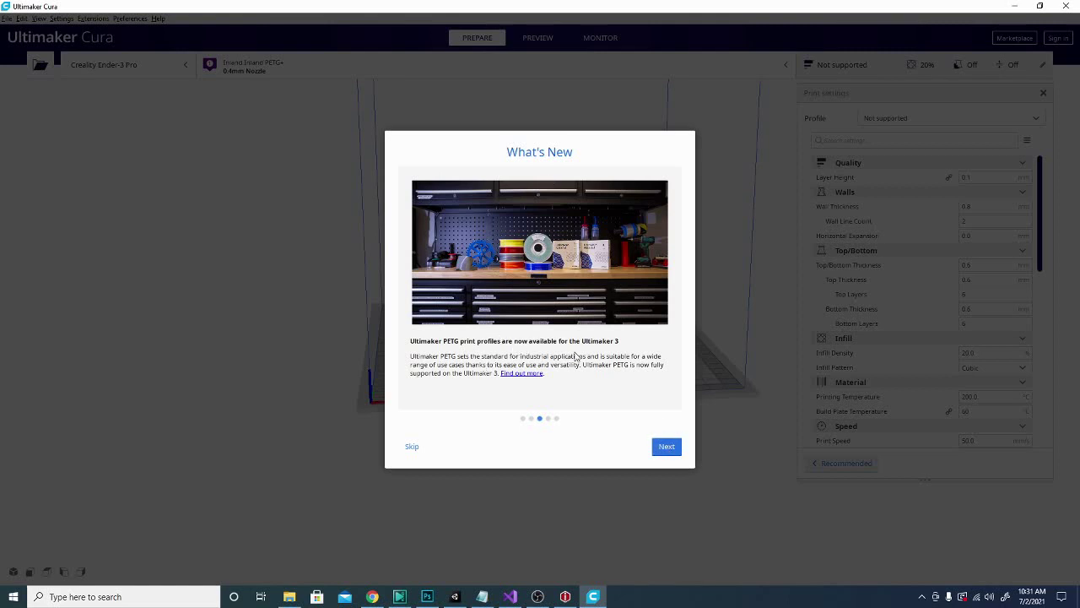
left_click(667, 447)
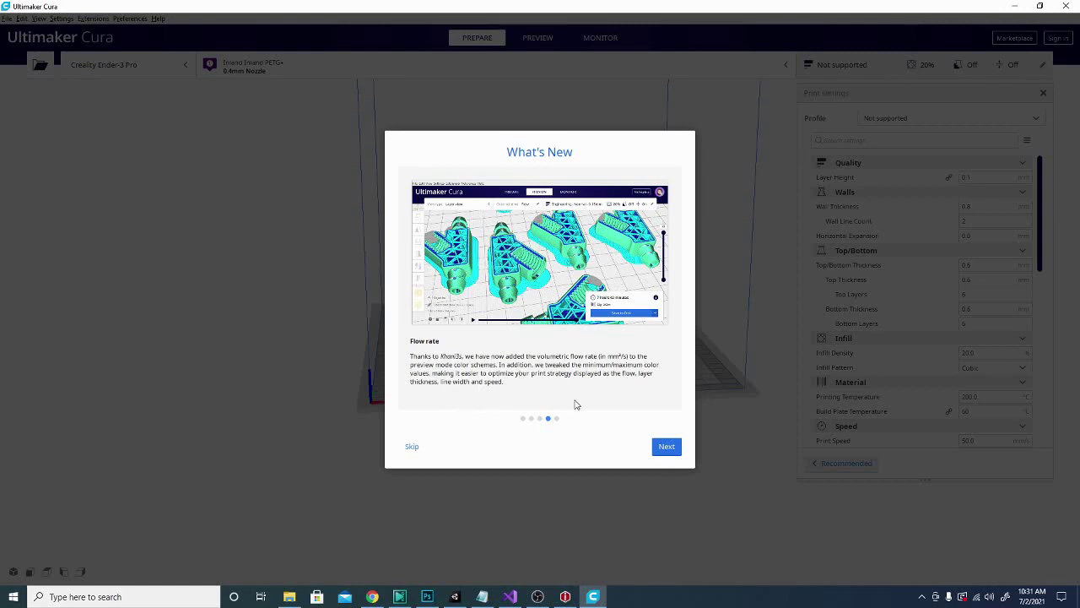
left_click(663, 449)
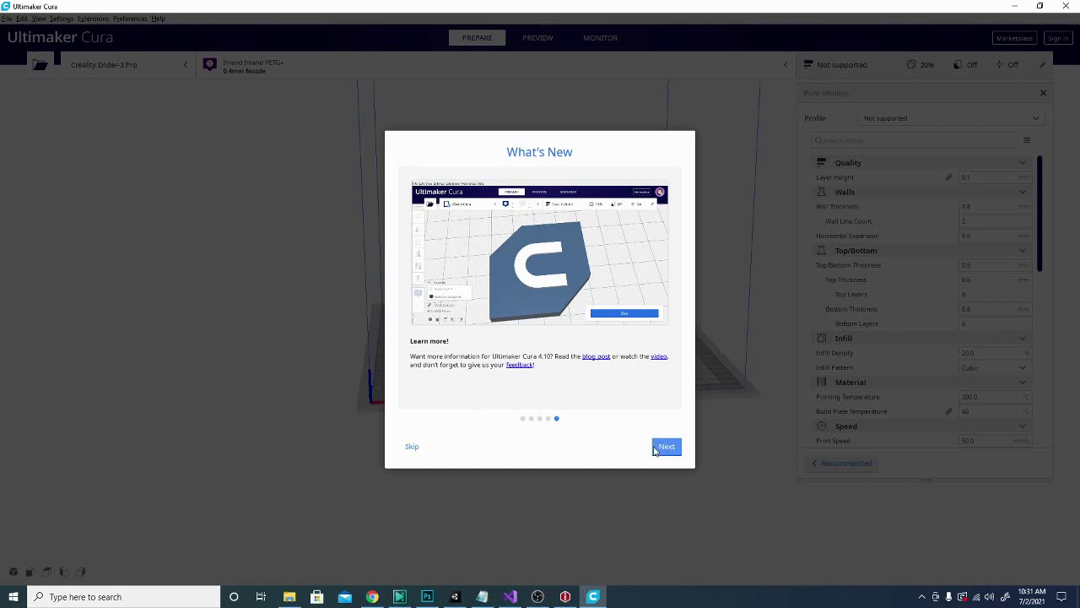
Continue to the 4.10.0 release notes, skim the new features and bug fixes, and close them.
left_click(656, 451)
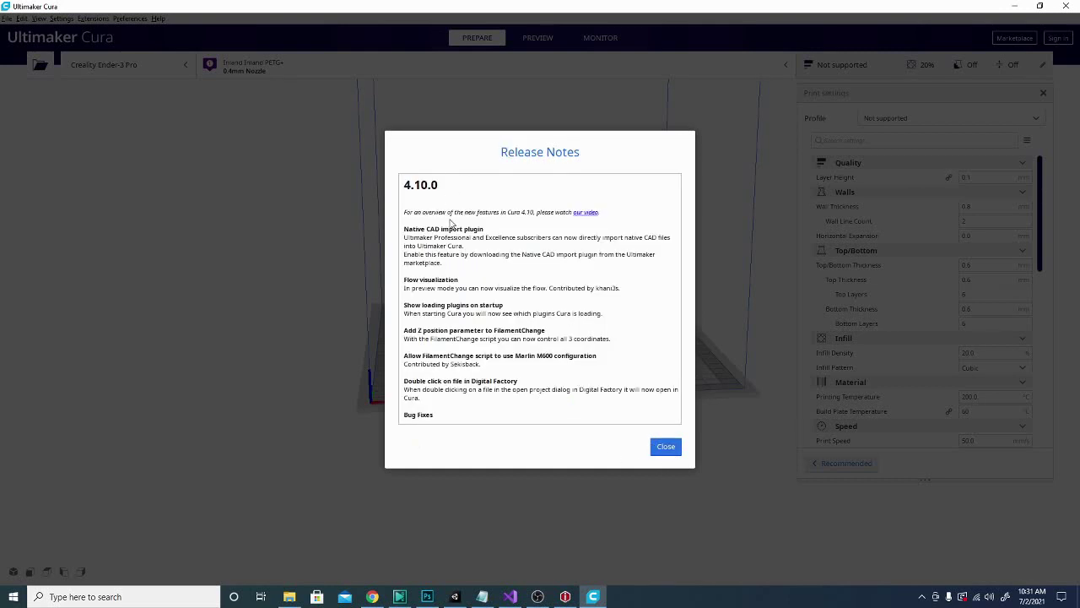
scroll(582, 230, "down", 3)
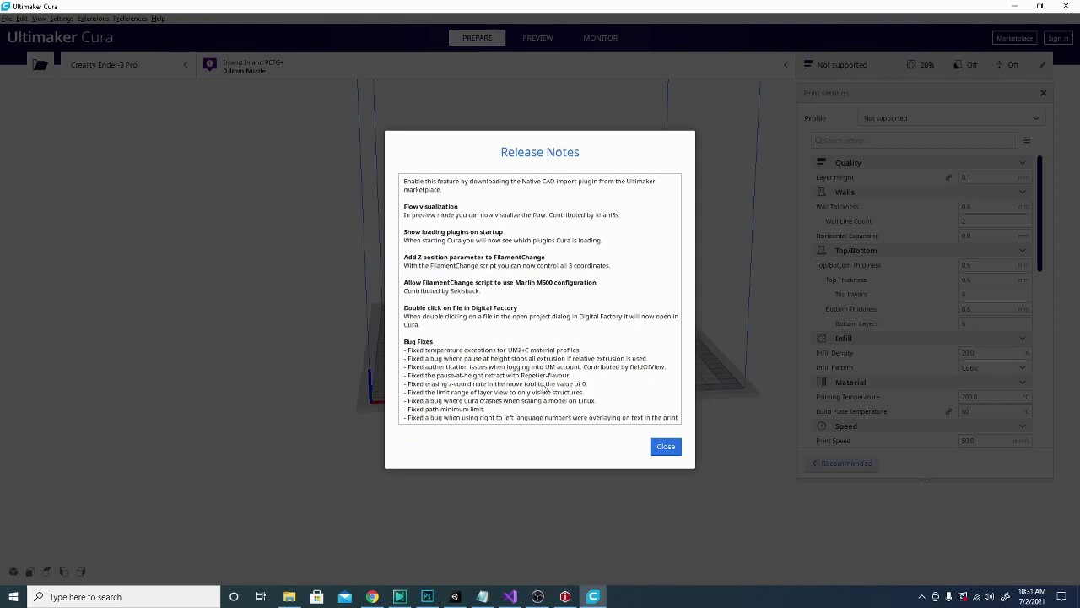
scroll(537, 380, "up", 3)
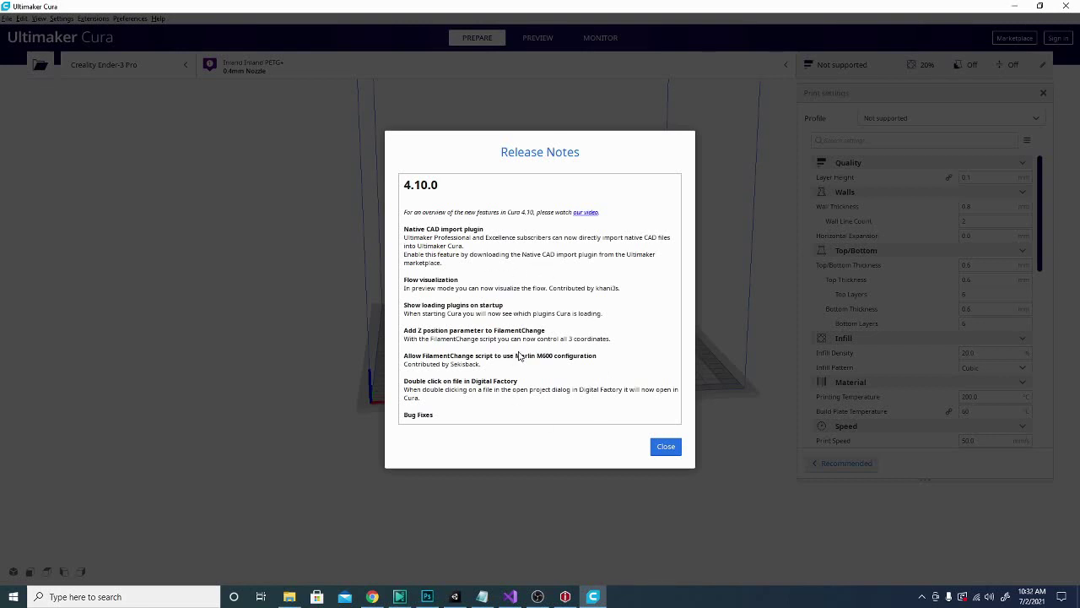
left_click(663, 449)
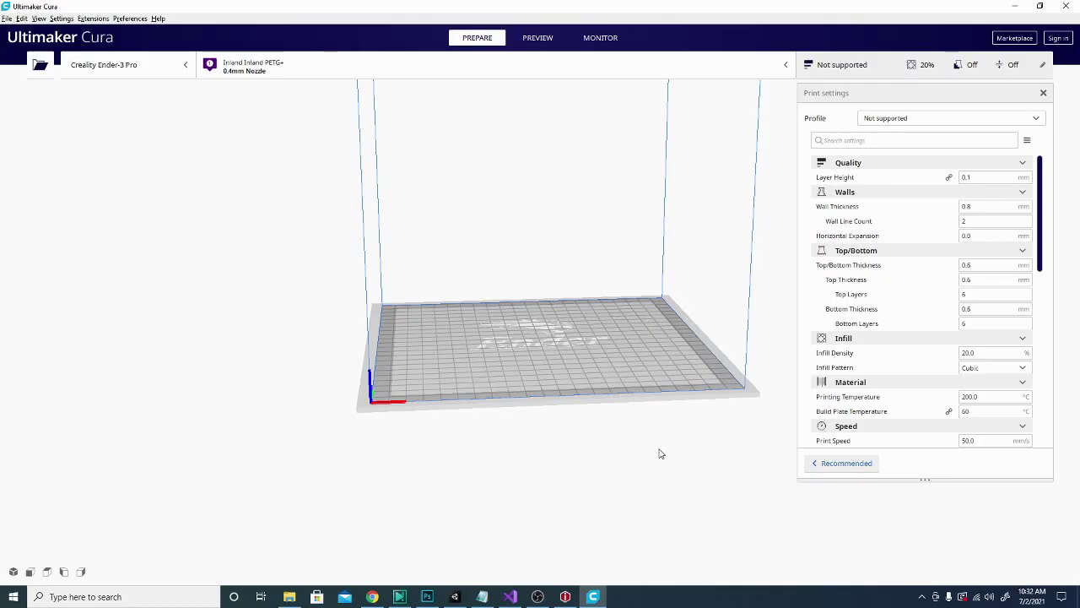
Import the Chandra Pauldron v1.stl model into Cura from File Explorer.
left_click(289, 597)
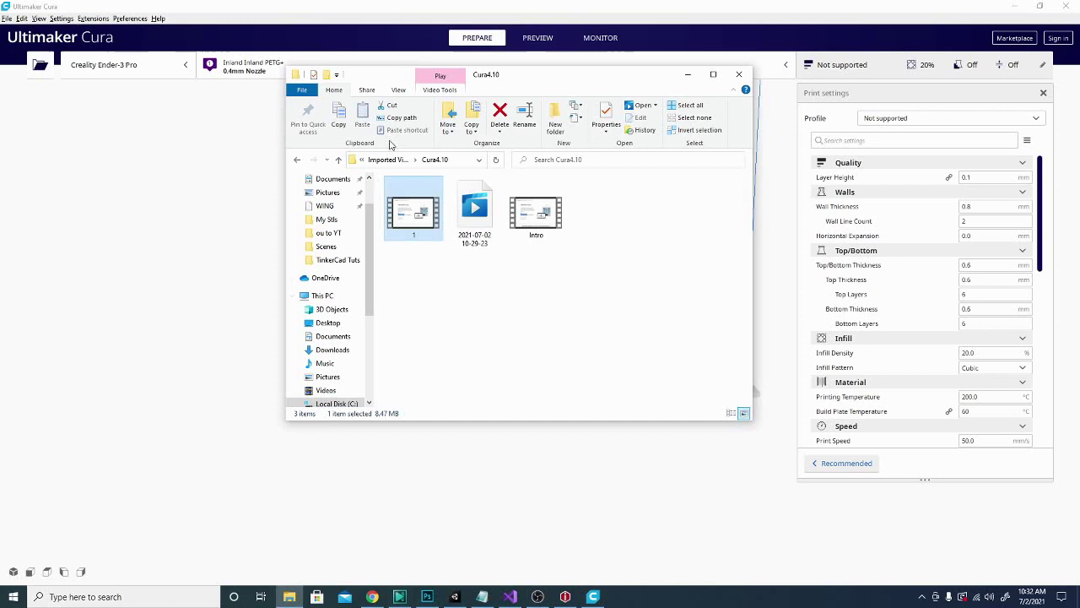
left_click_drag(533, 75, 1079, 287)
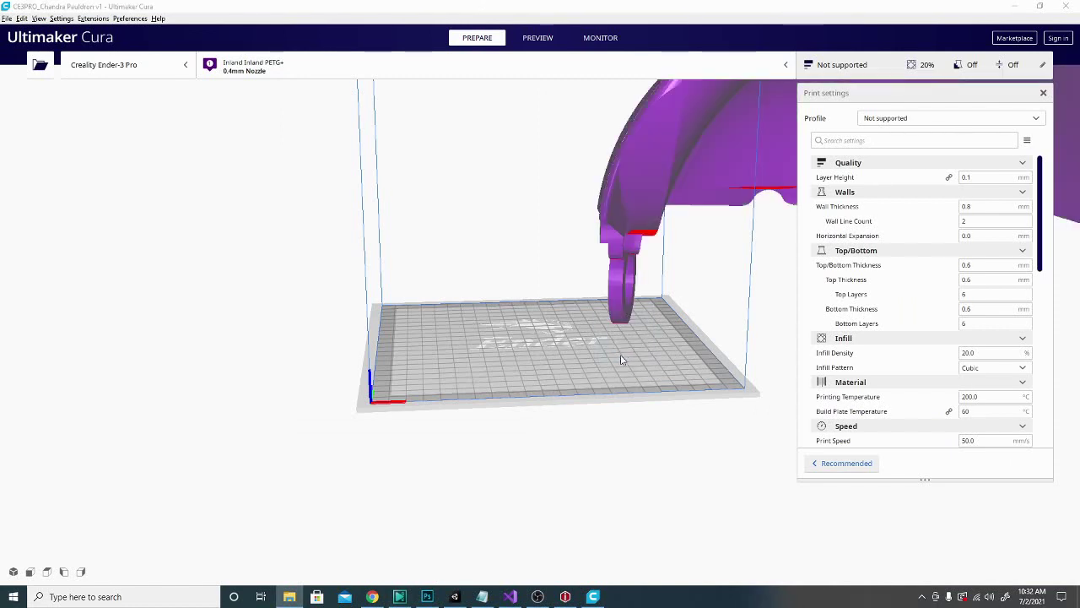
Scale the pauldron uniformly to 25% and center it on the build plate.
left_click(624, 190)
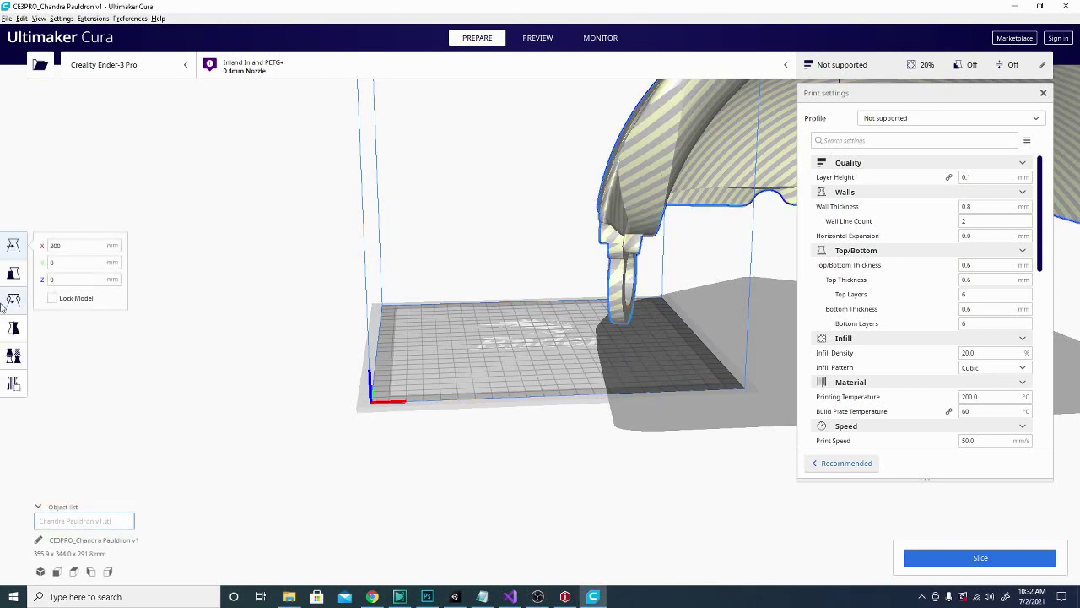
key("s")
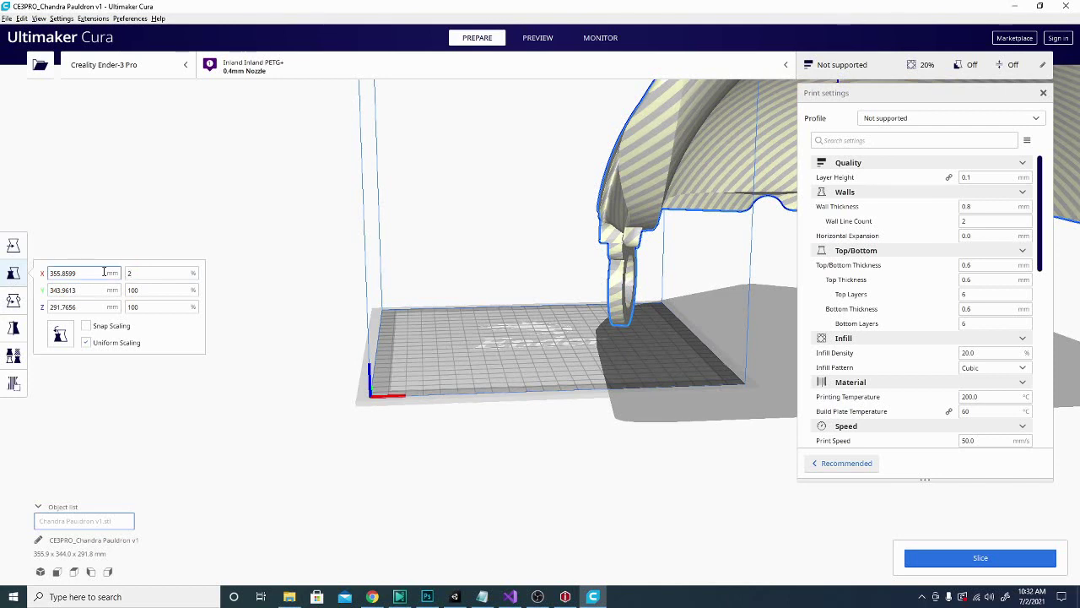
type("5")
key("Return")
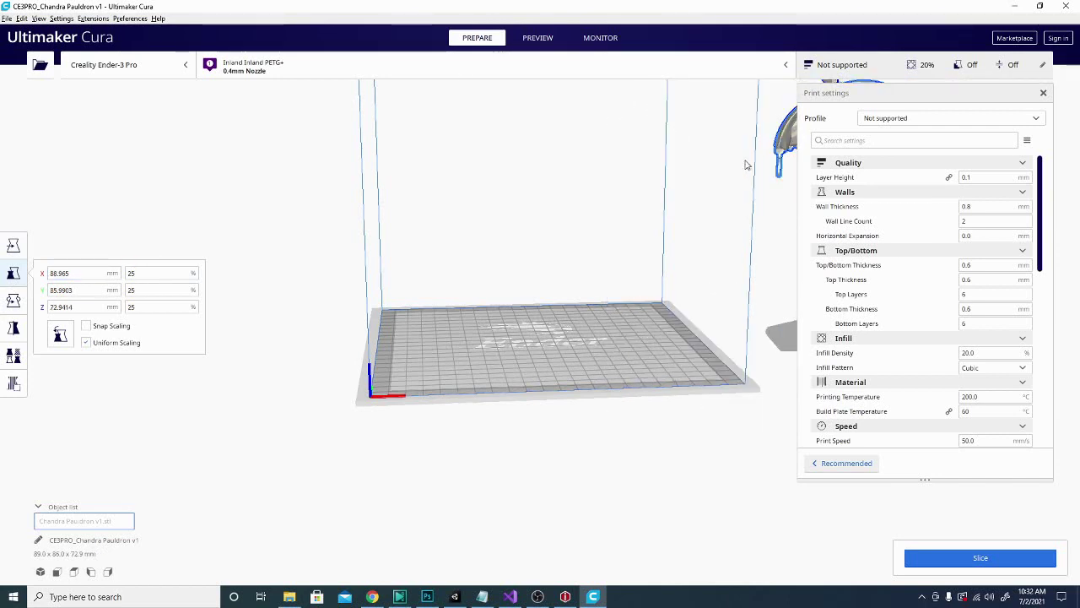
right_click(787, 141)
left_click(794, 146)
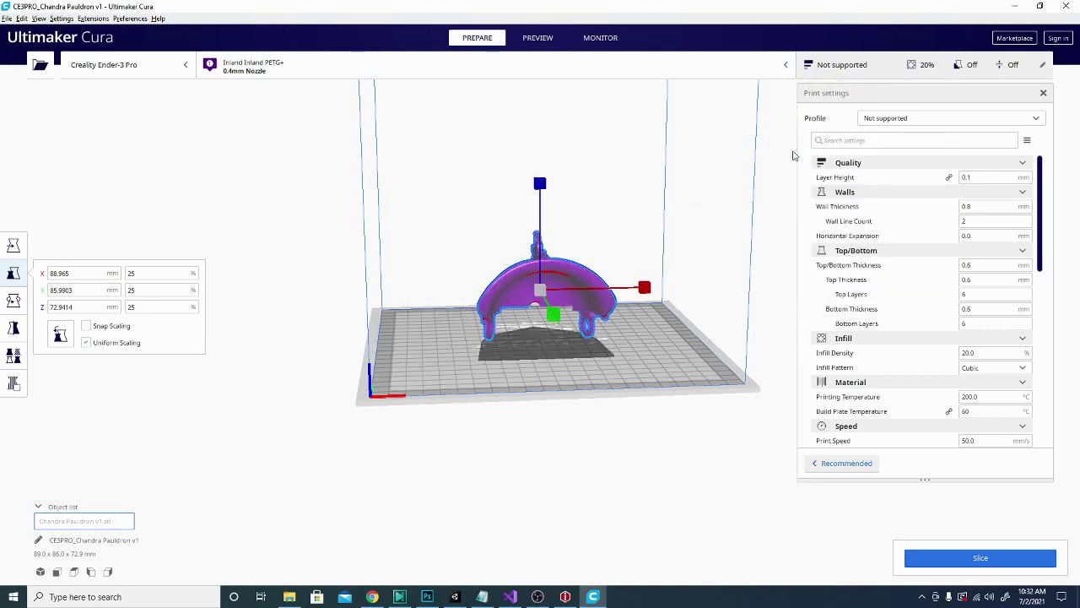
Slice the pauldron with the current print settings.
right_click_drag(302, 328, 302, 253)
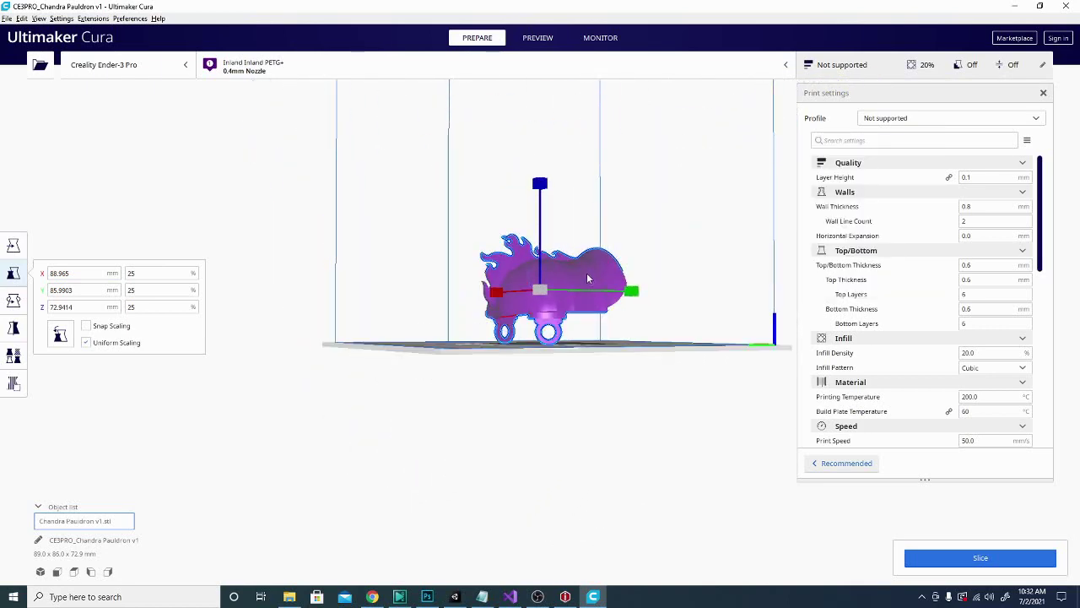
left_click(982, 559)
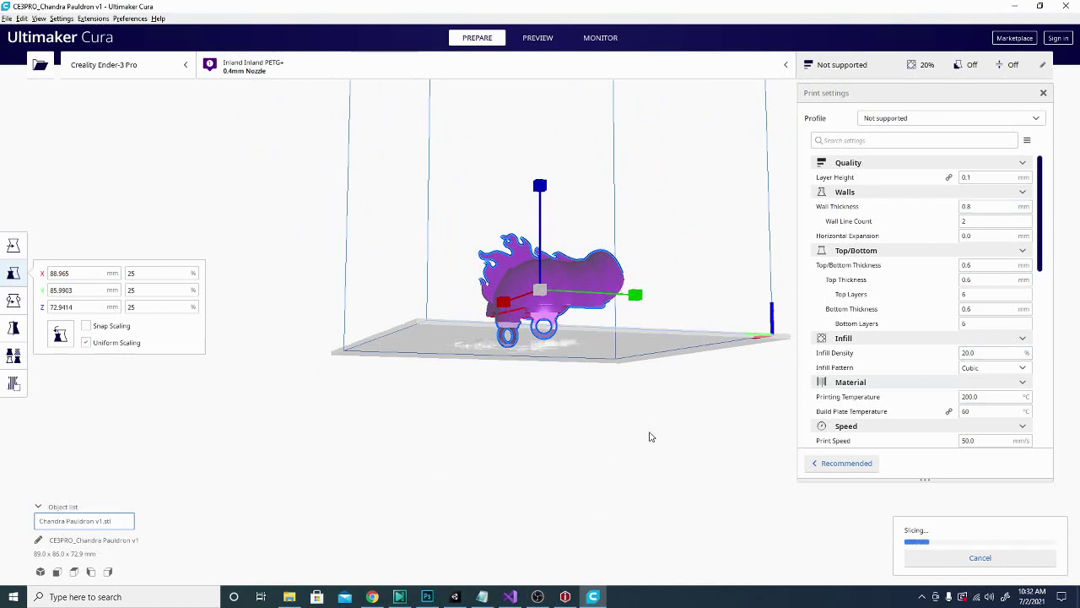
right_click_drag(649, 437, 527, 484)
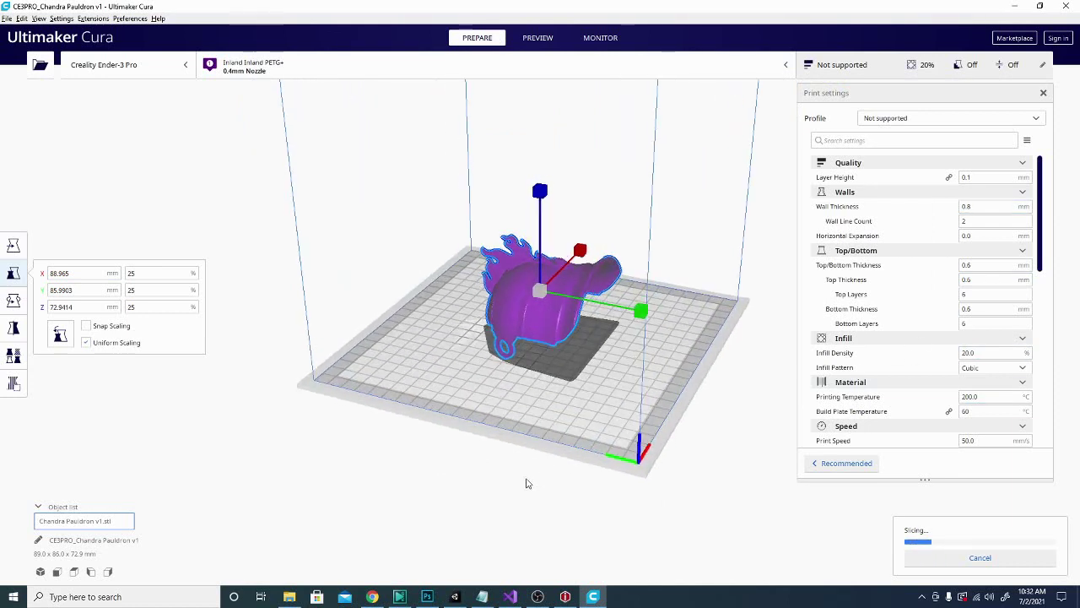
Show the layer preview and set its color scheme to Flow.
left_click(537, 38)
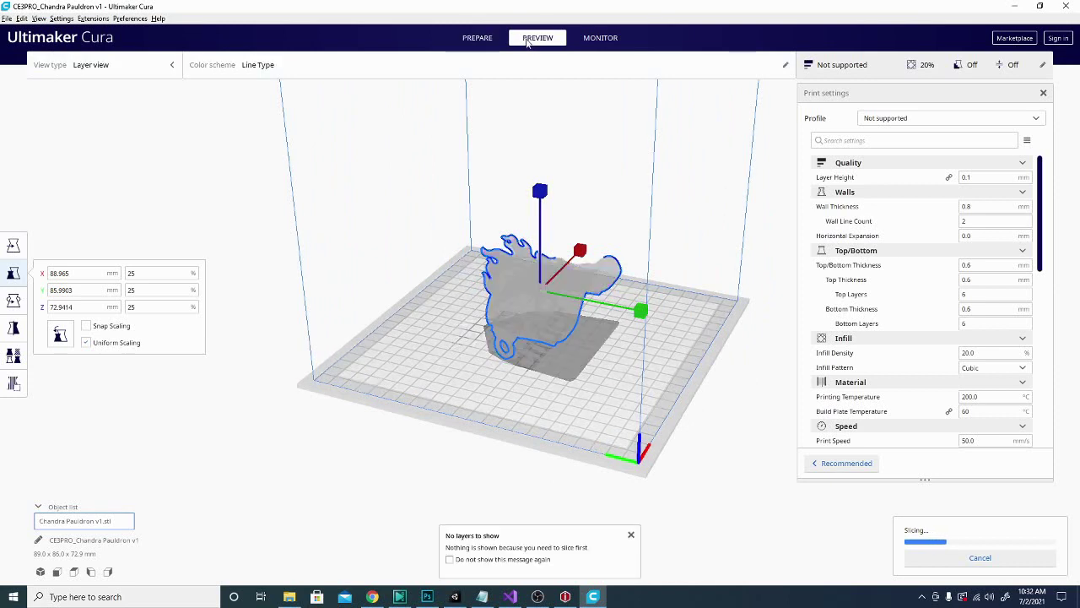
left_click(325, 74)
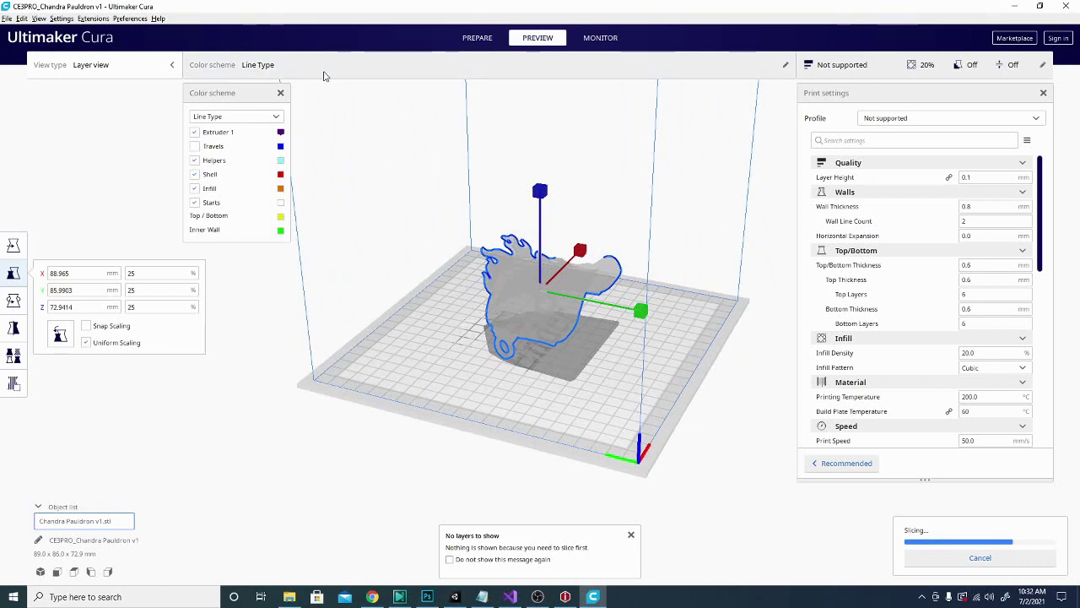
left_click(277, 117)
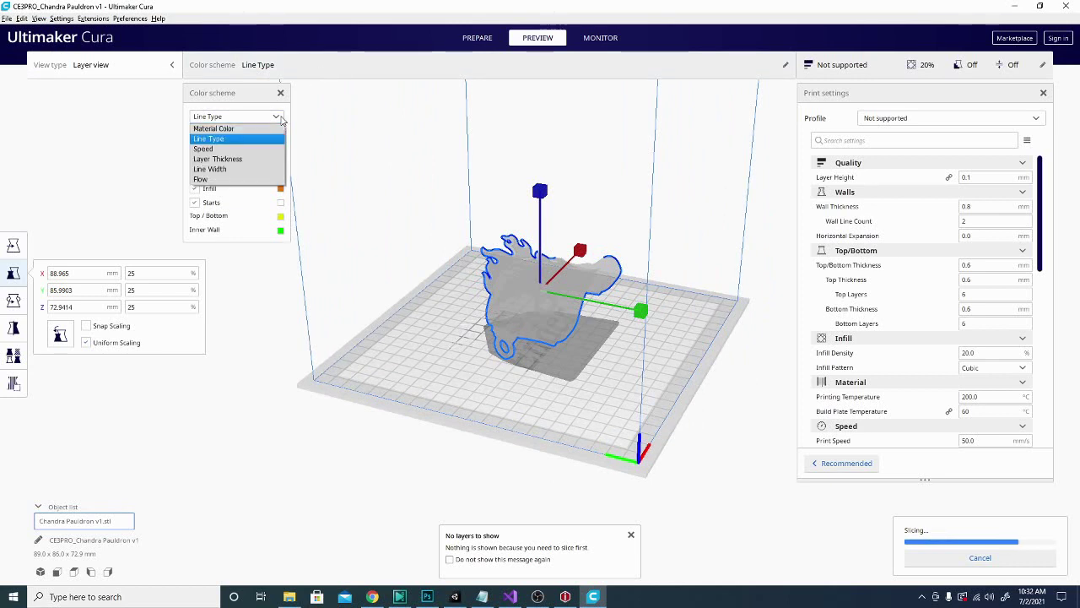
left_click(211, 180)
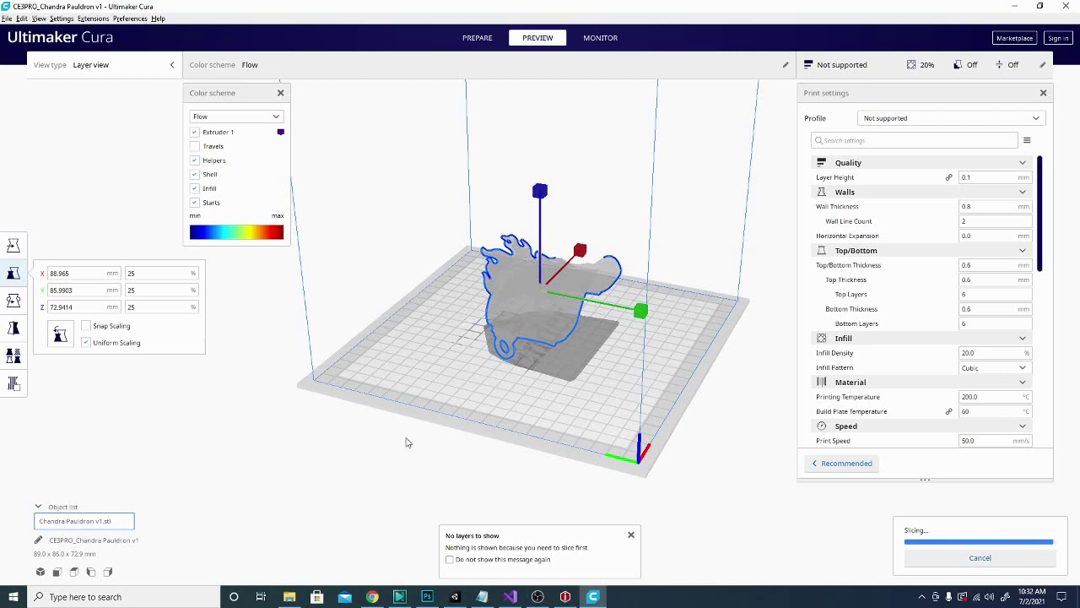
Examine the flow colors on the sliced pauldron from several angles and lower the displayed layer range to layer 421.
right_click_drag(406, 439, 563, 456)
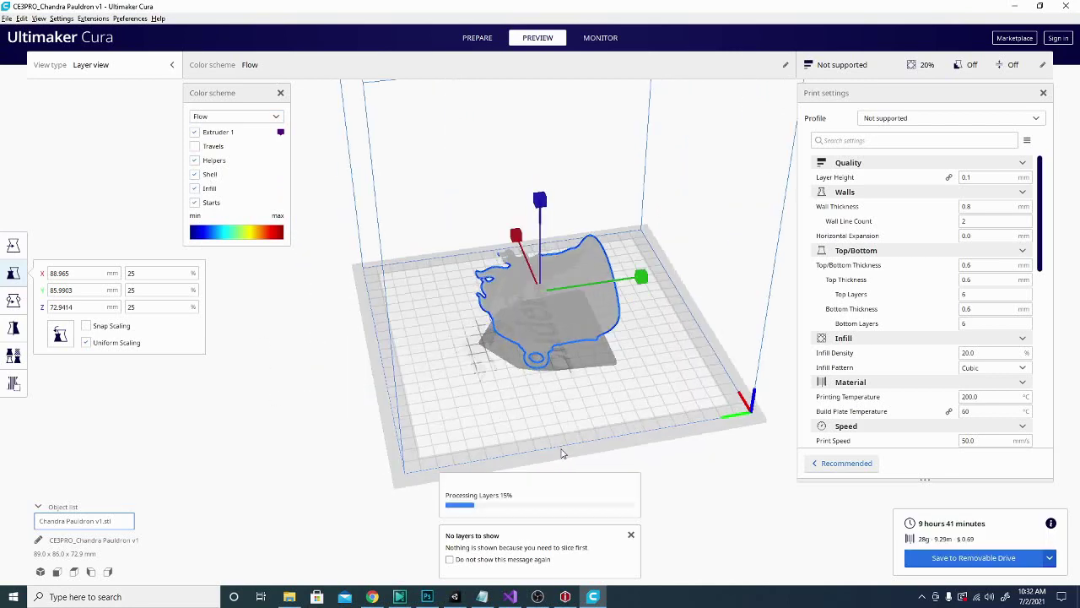
right_click_drag(557, 377, 553, 318)
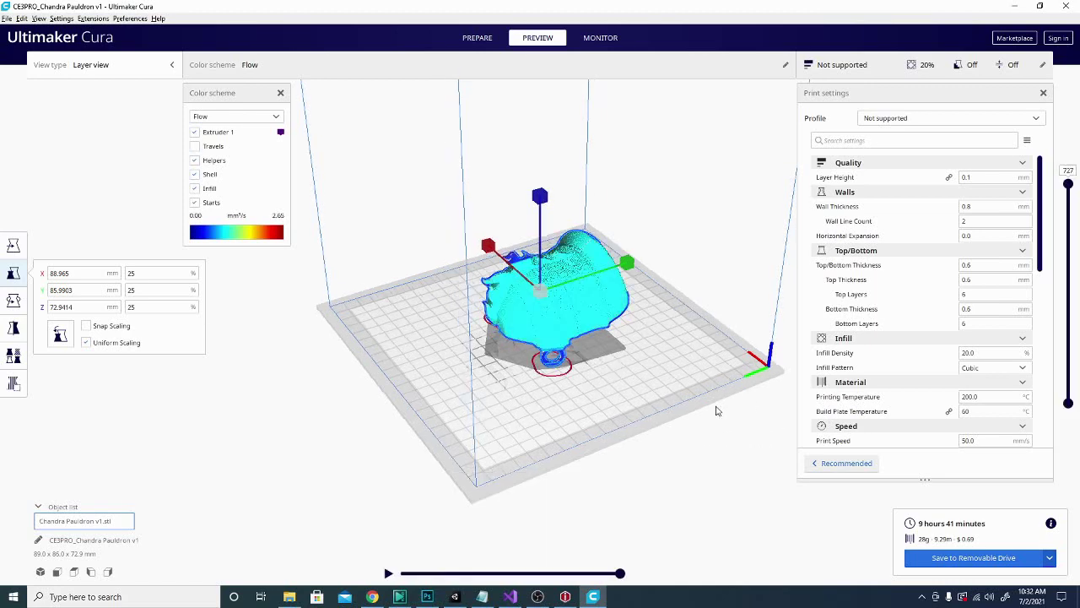
right_click_drag(716, 410, 700, 482)
scroll(698, 431, "up", 3)
right_click_drag(697, 431, 723, 436)
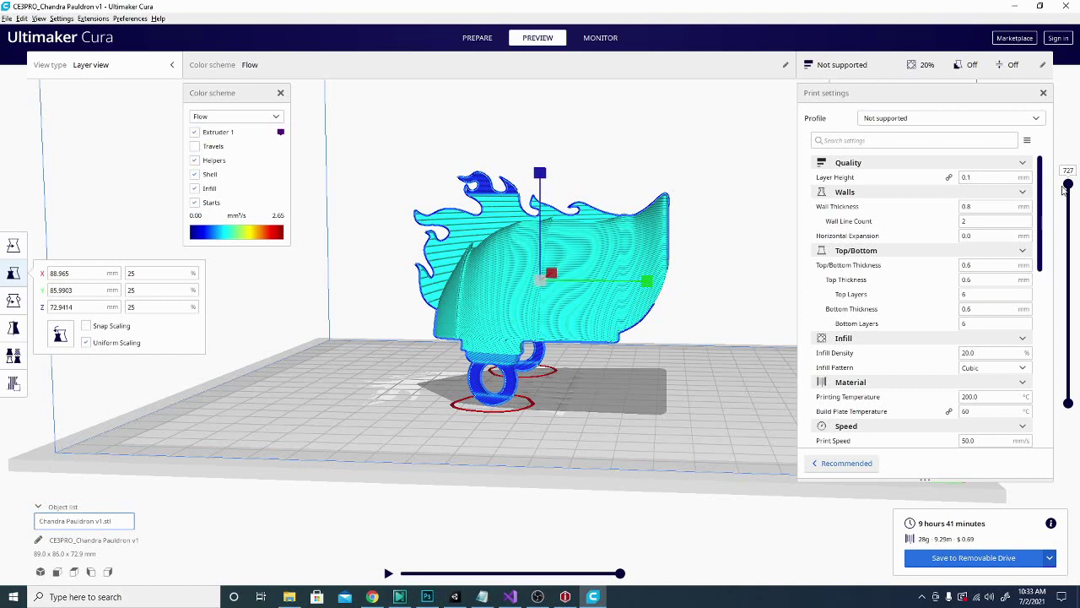
left_click_drag(1070, 187, 1069, 272)
right_click_drag(414, 164, 462, 313)
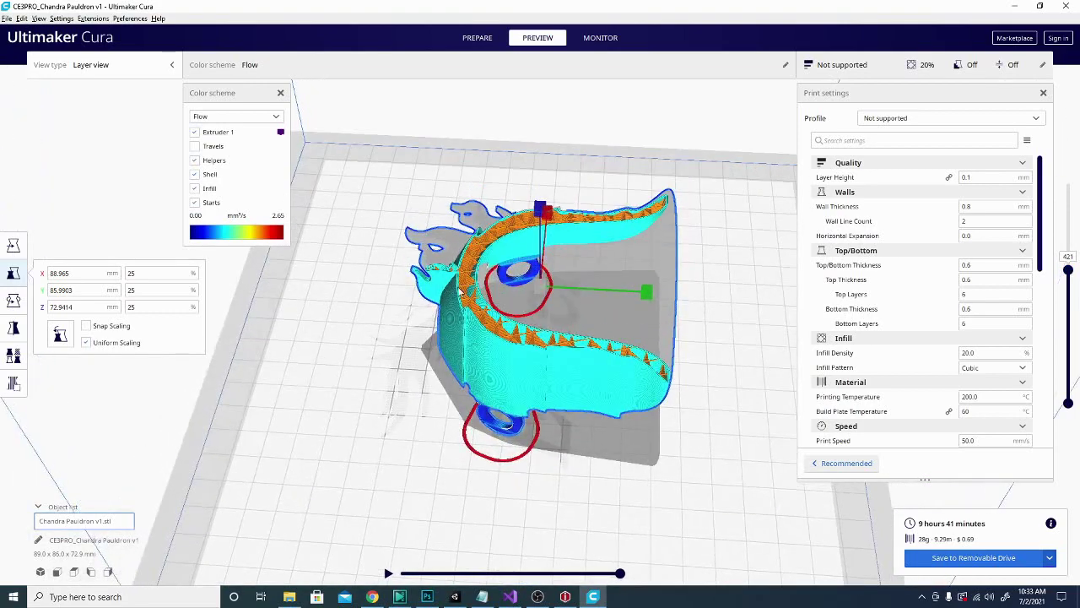
right_click_drag(359, 375, 557, 231)
Enlarge the pauldron uniformly with the scale handles to about 48.55%.
left_click_drag(557, 230, 578, 185)
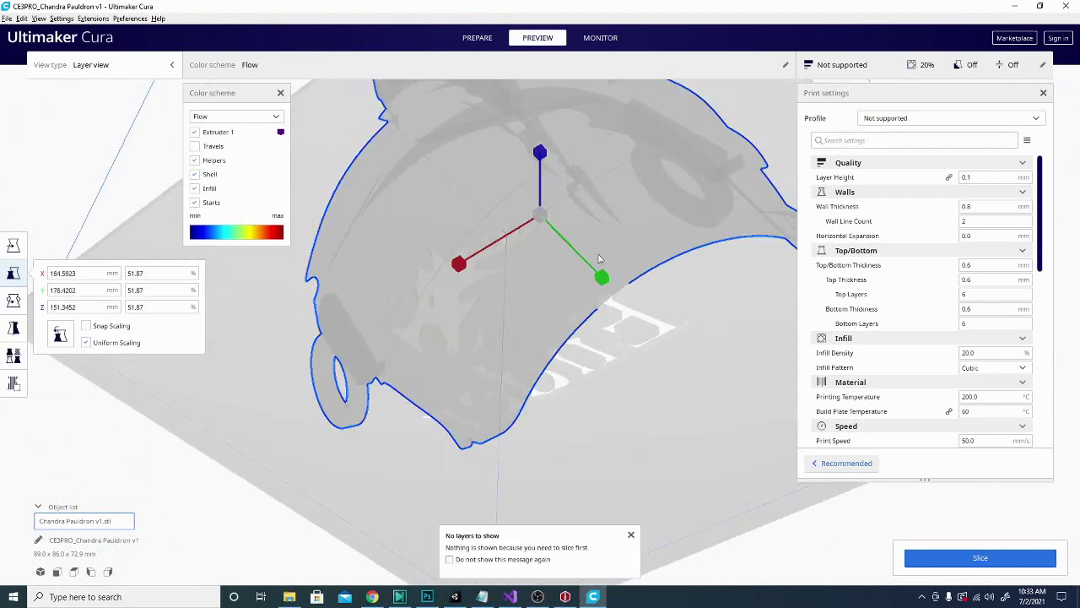
right_click_drag(699, 342, 606, 431)
scroll(464, 379, "down", 5)
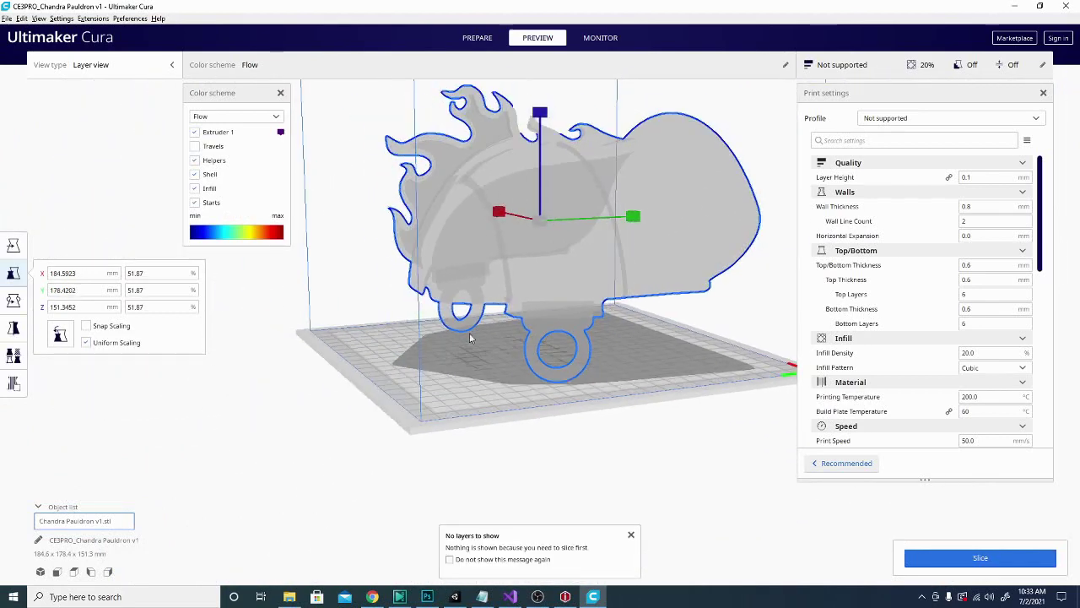
mouse_move(541, 113)
left_mouse_down()
mouse_move(544, 138)
mouse_move(540, 115)
left_mouse_up()
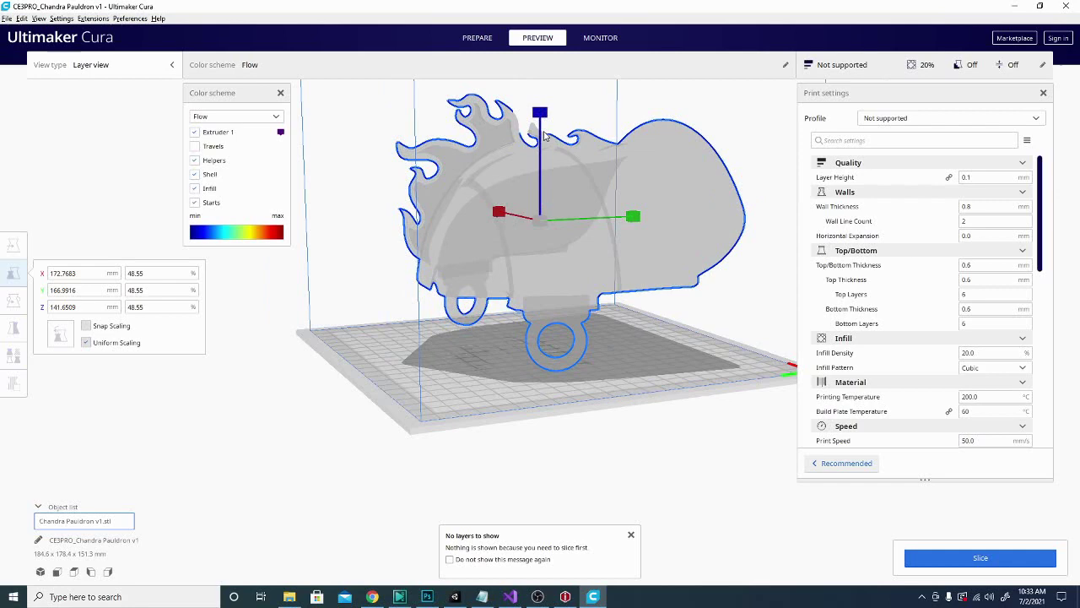
Return to the Prepare stage and slice the enlarged pauldron again.
left_click(477, 37)
right_click_drag(473, 279, 510, 169)
left_click(981, 558)
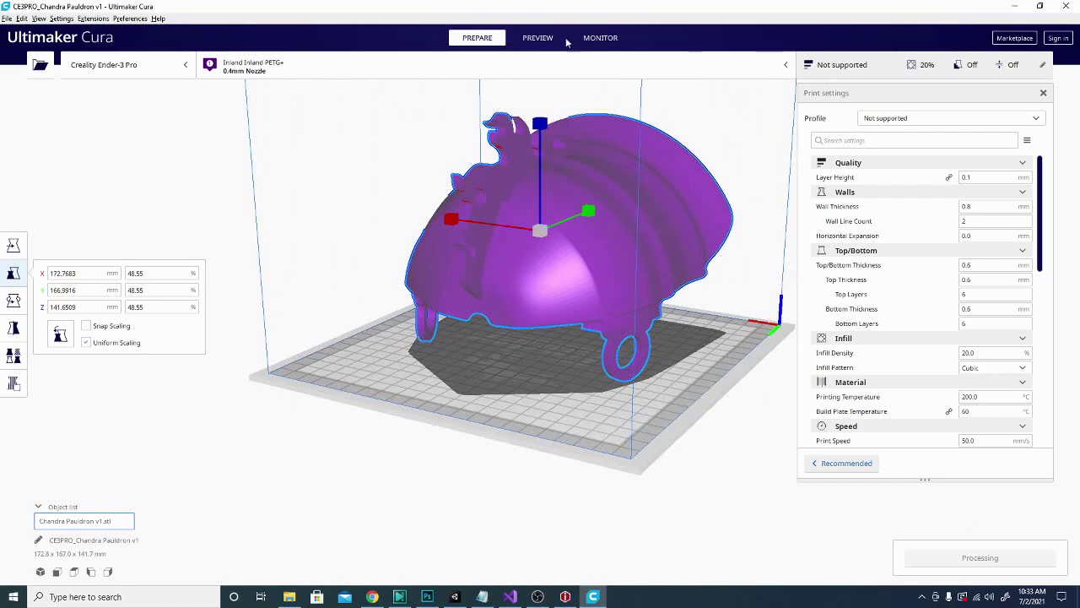
Show the layer preview of the enlarged pauldron and deselect the model while it is being sliced.
left_click(540, 38)
right_click_drag(642, 371, 577, 357)
right_click(577, 358)
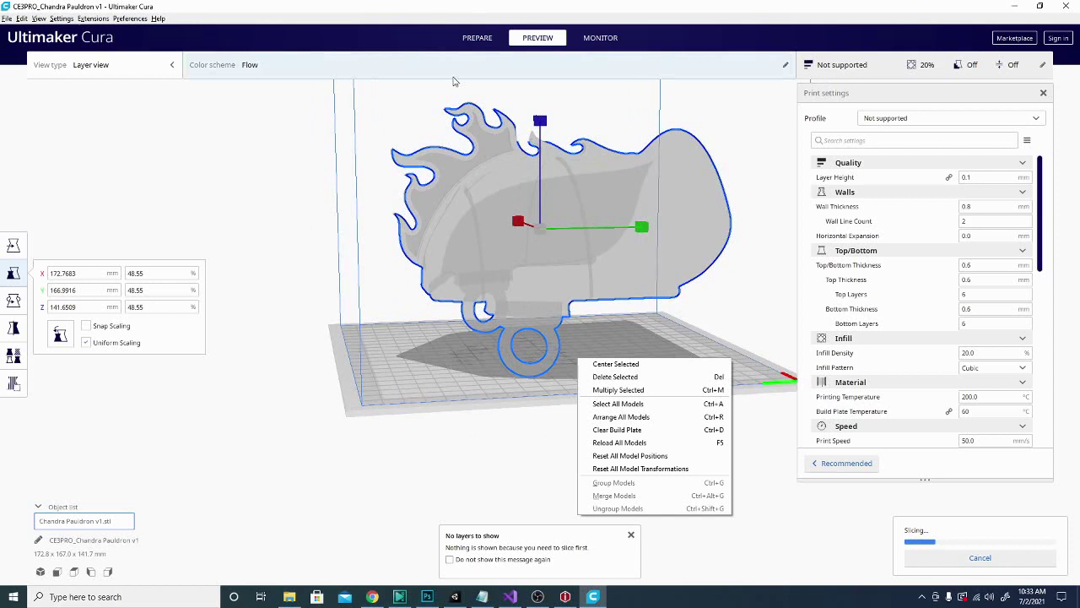
left_click(478, 431)
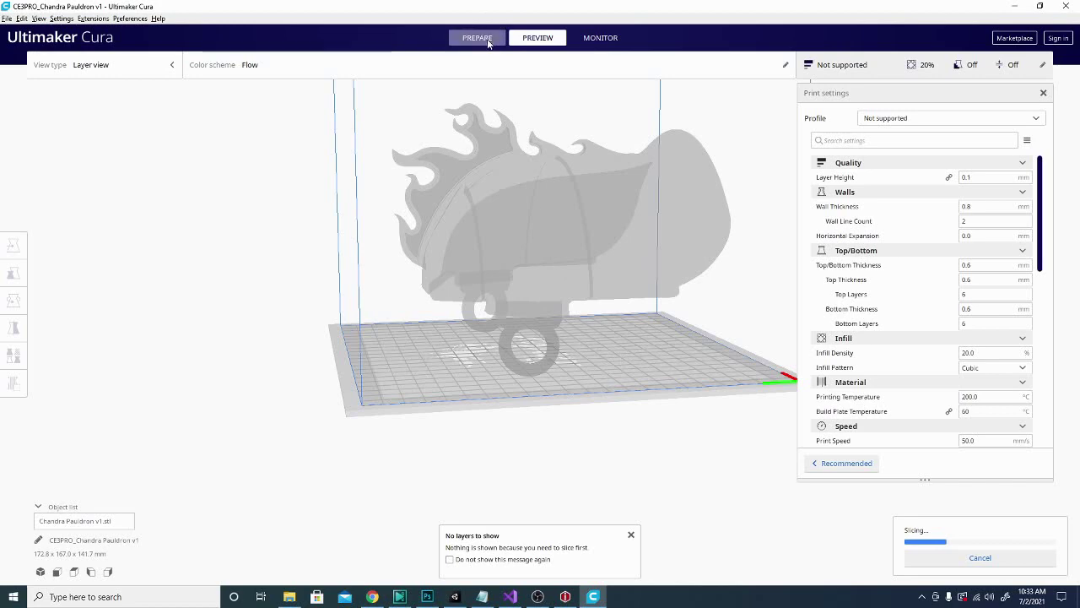
mouse_move(646, 325)
right_mouse_down()
mouse_move(486, 367)
mouse_move(637, 342)
right_mouse_up()
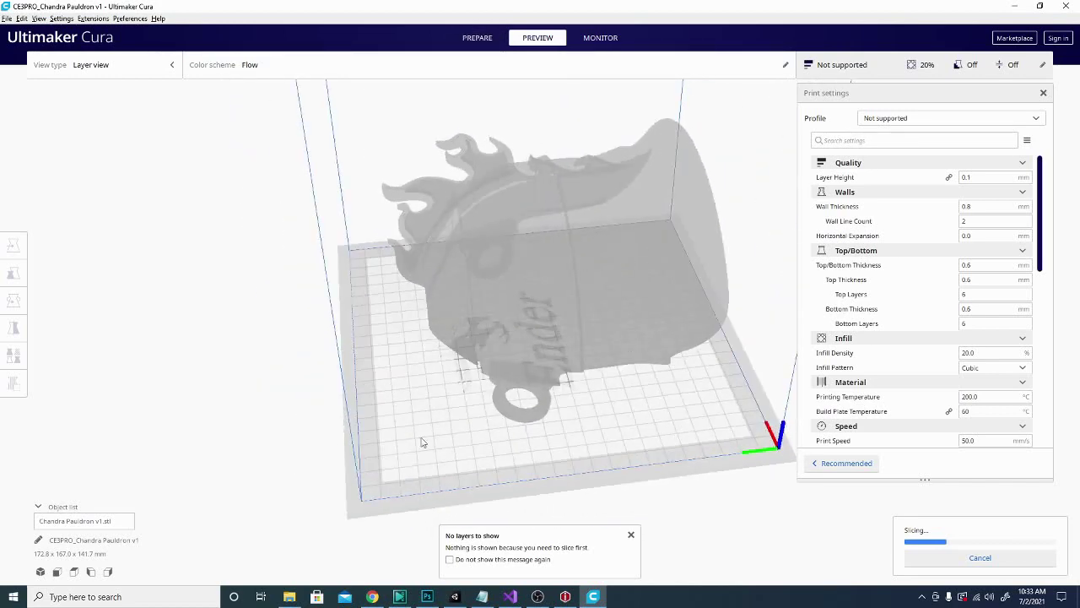
right_click_drag(414, 317, 363, 237)
right_click_drag(761, 318, 568, 226)
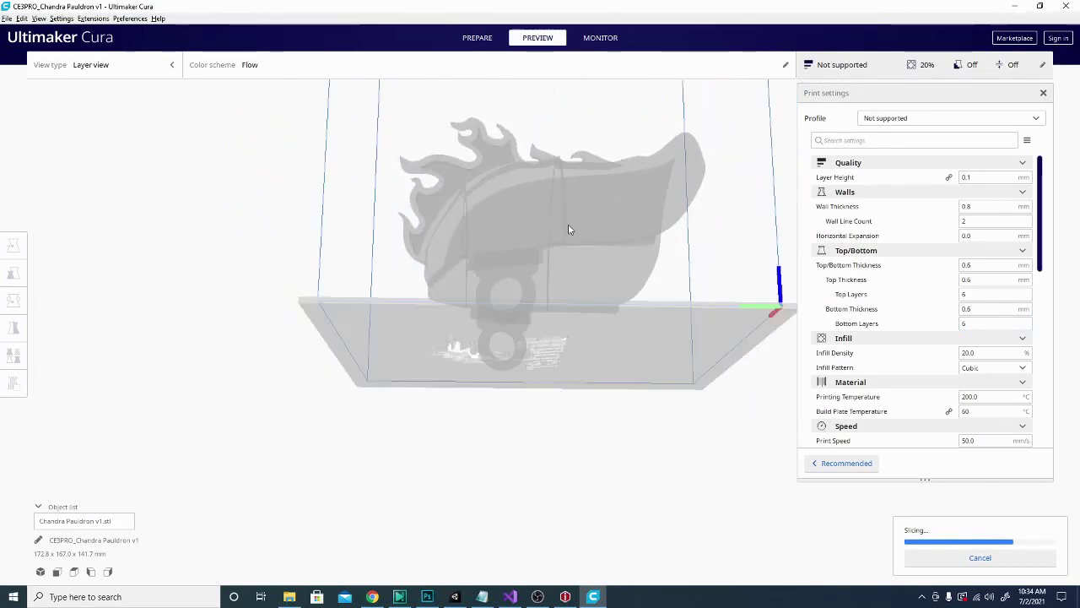
Switch to the ideaMaker 4.1.1.5050 setup, advance it to its completion page, and return to Ultimaker Cura.
left_click(566, 597)
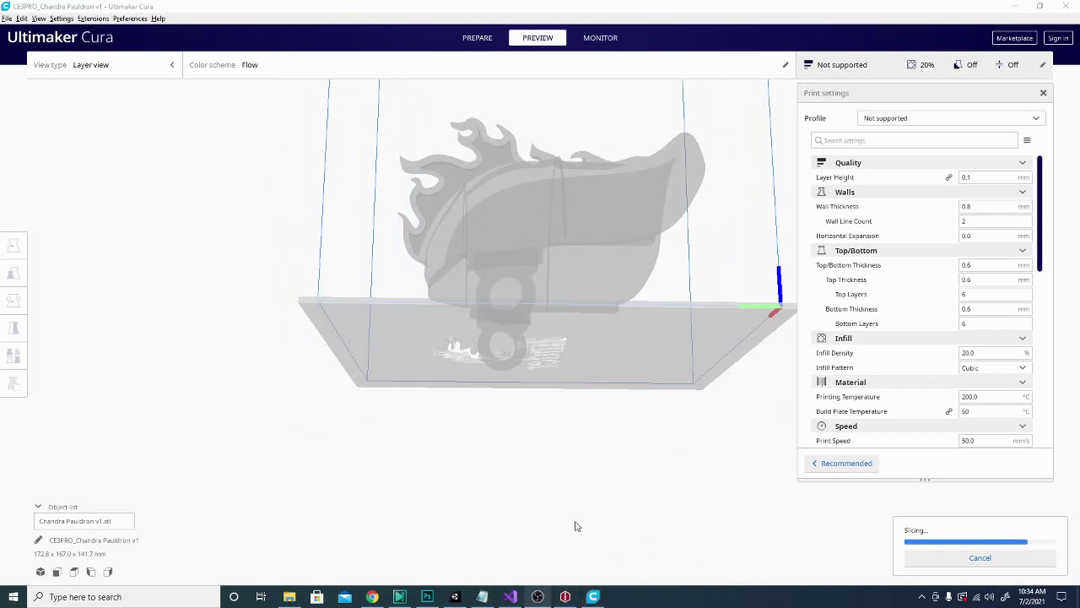
right_click(590, 597)
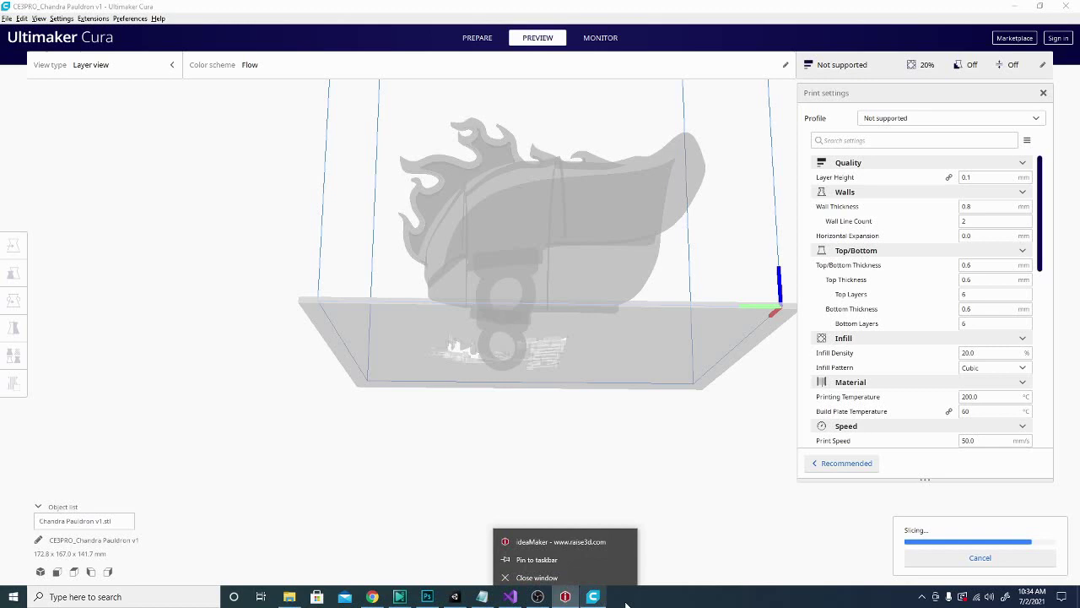
key("Escape")
mouse_move(561, 599)
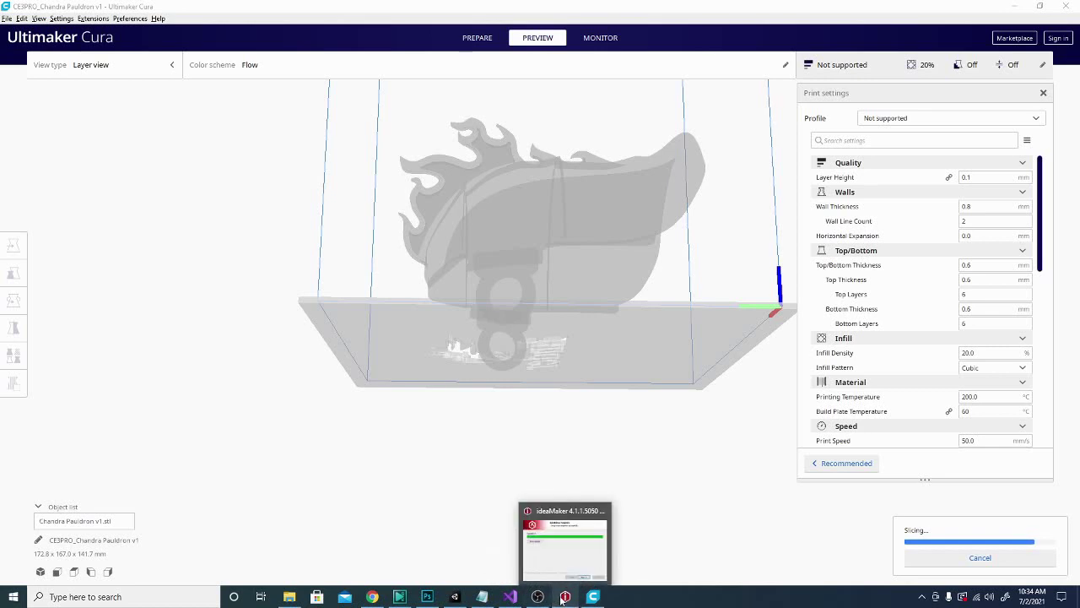
left_click(565, 597)
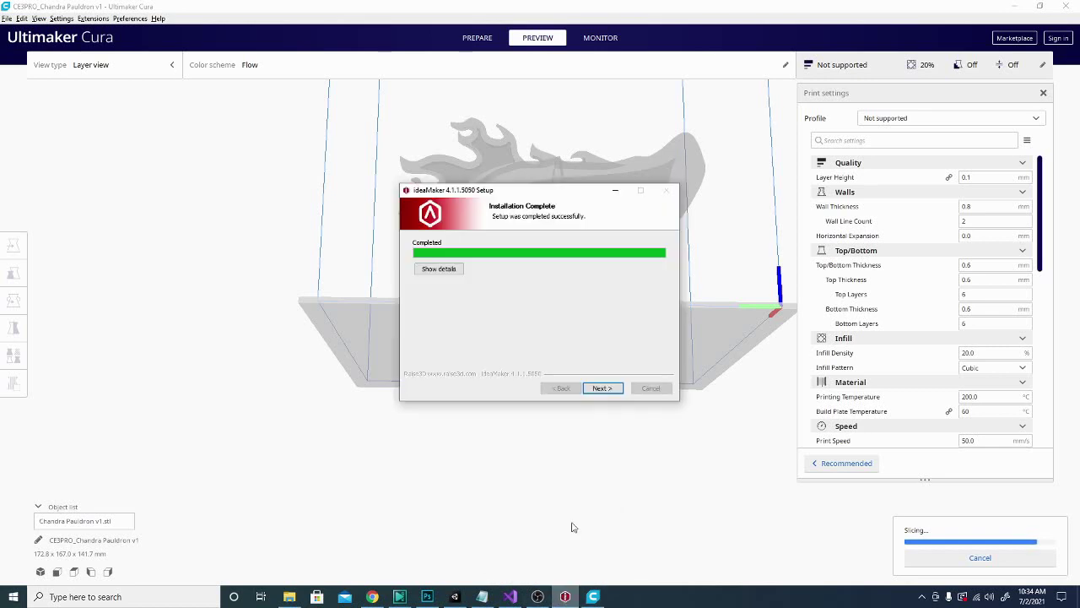
left_click(602, 389)
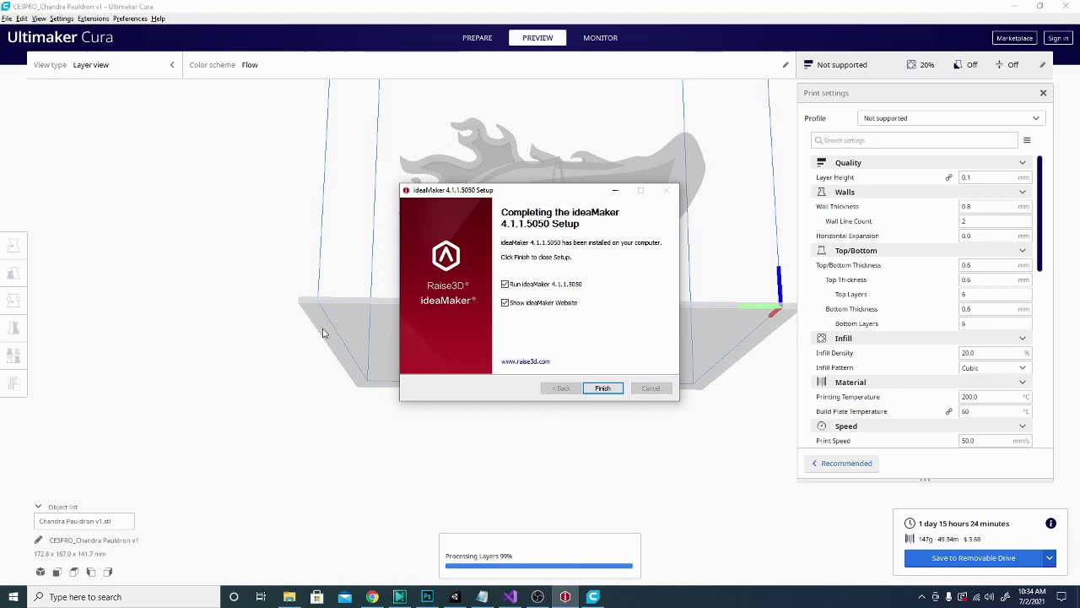
key("Return")
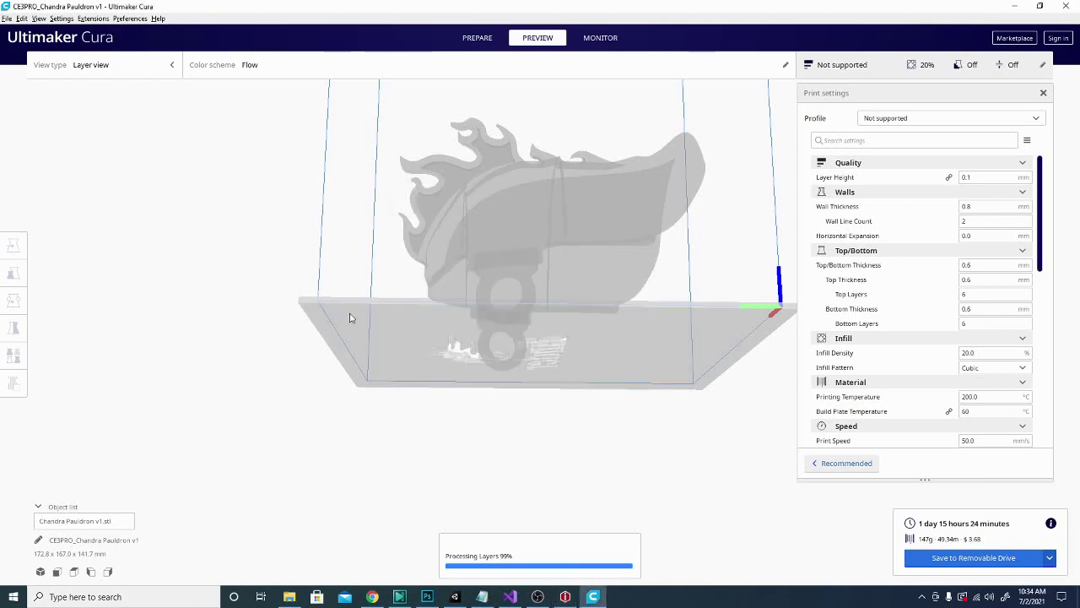
Examine the flow colors on the newly sliced pauldron from several angles, including the flame tips and the mounting rings.
right_click_drag(352, 318, 421, 396)
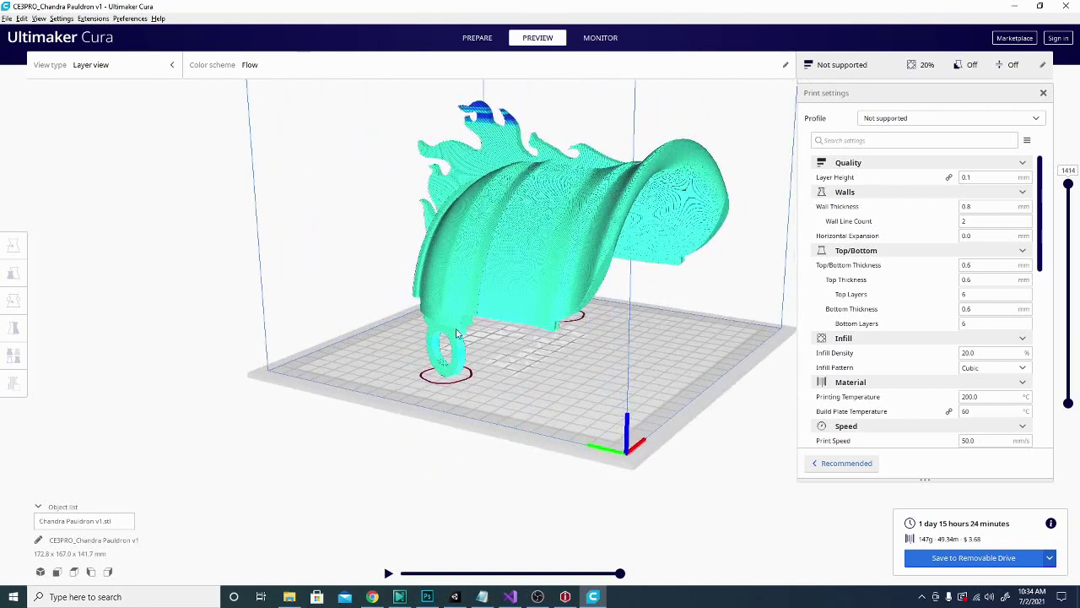
right_click_drag(462, 365, 513, 198)
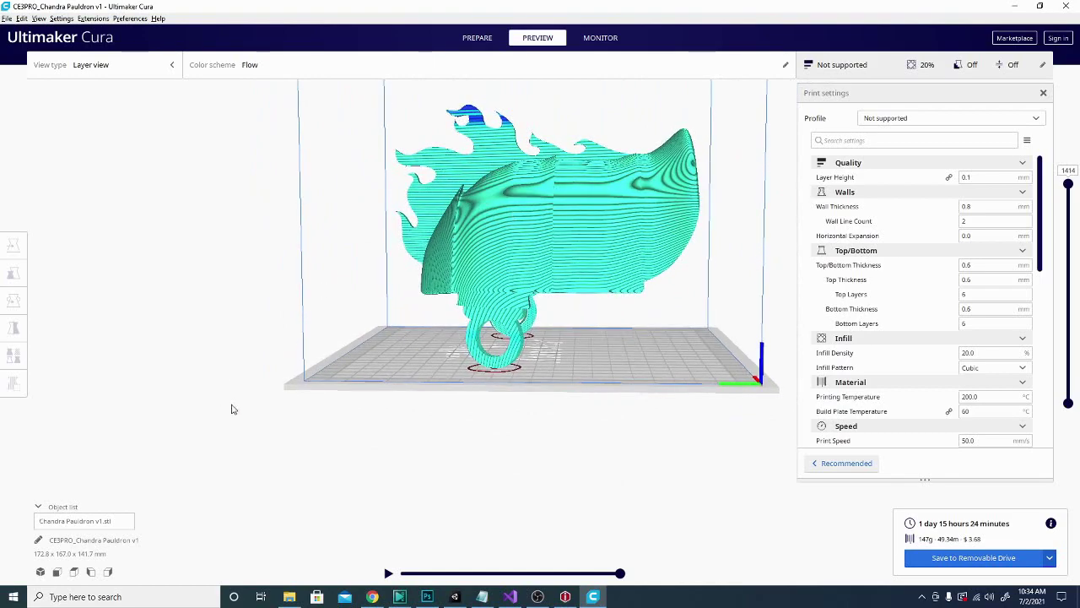
right_click_drag(233, 408, 605, 195)
right_click_drag(684, 382, 412, 390)
key("Left")
key("Left")
key("Left")
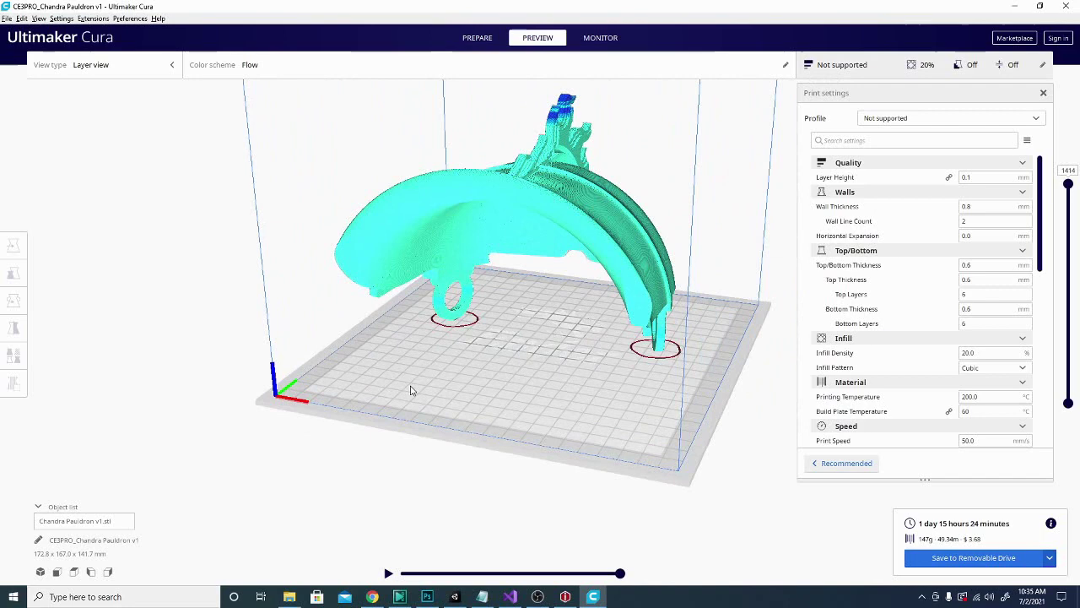
right_click_drag(358, 393, 641, 390)
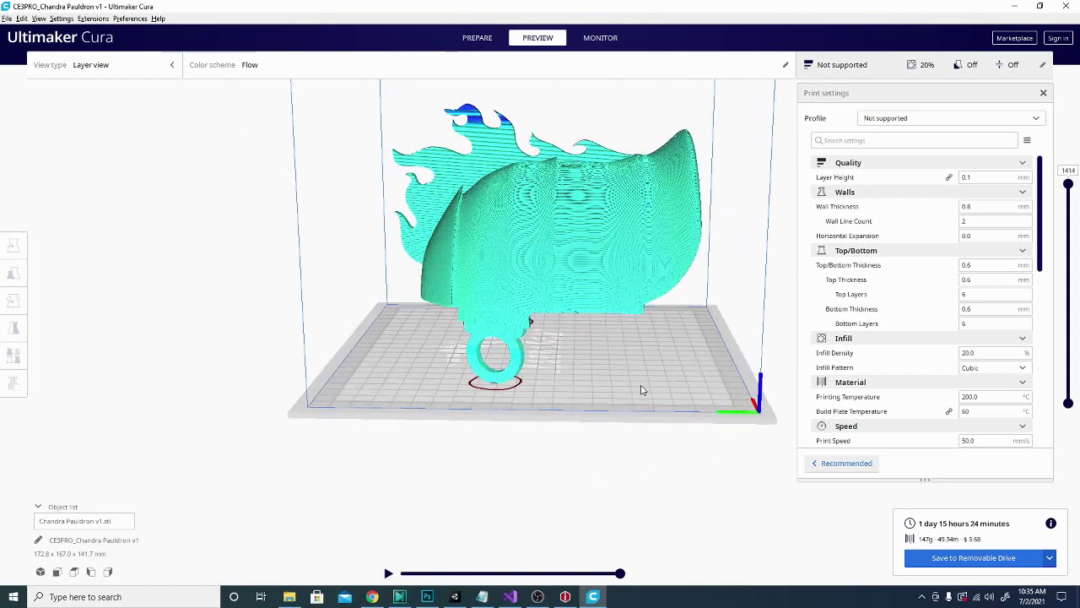